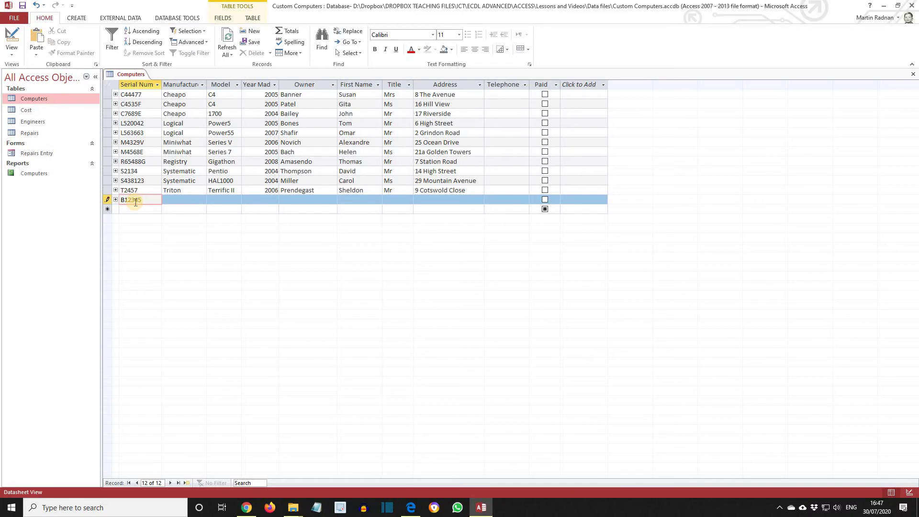
In the new Computers record, enter the manufacturer Bnatacom, the model Pentio and the year made 3007
left_click(173, 200)
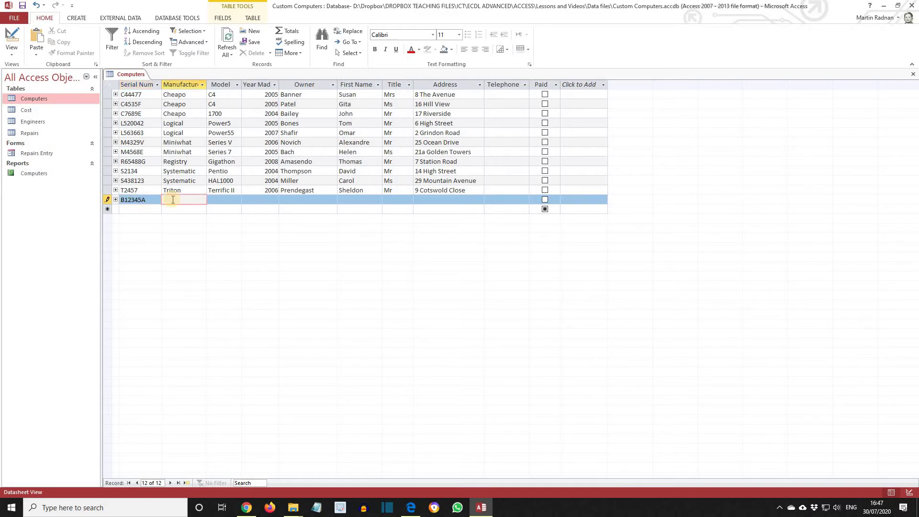
type("Brittaco")
type("m")
left_click(222, 200)
type("Pentio")
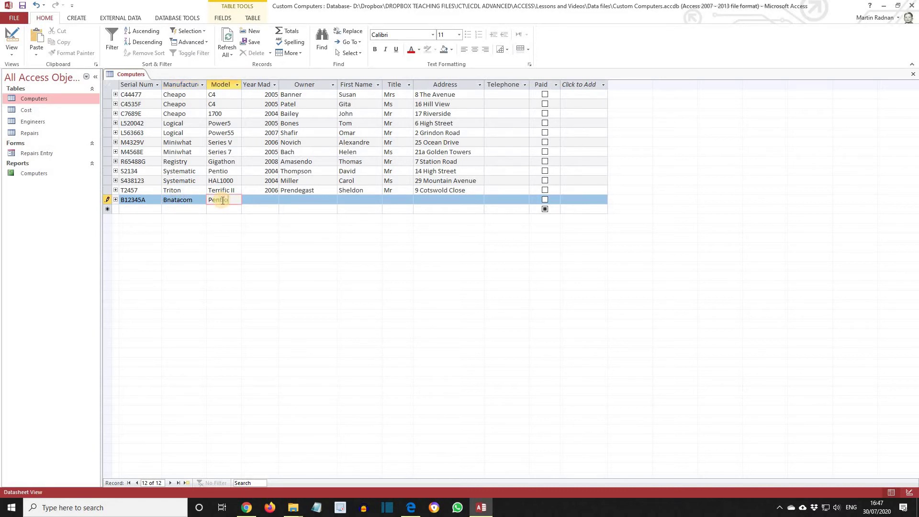
left_click(266, 201)
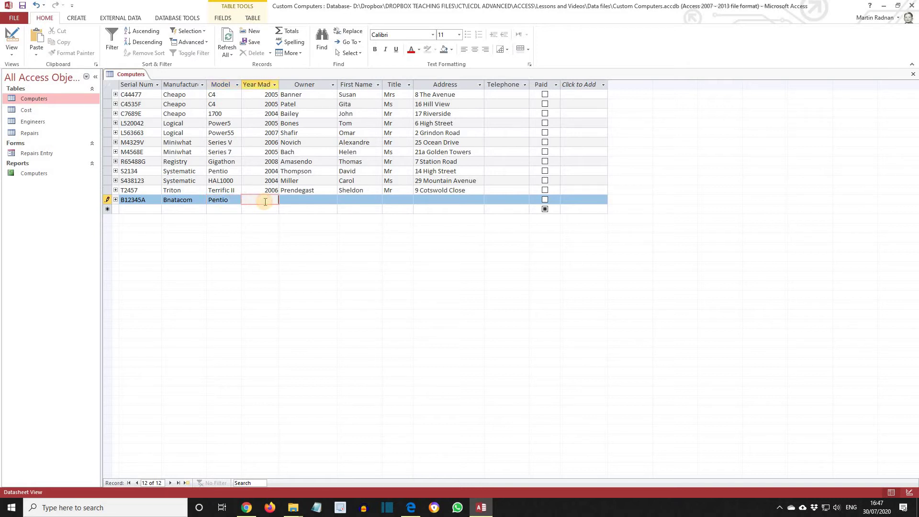
type("3007")
Complete the new record with the owner's surname, first name, title Mr and address, and close the Computers table
left_click(300, 201)
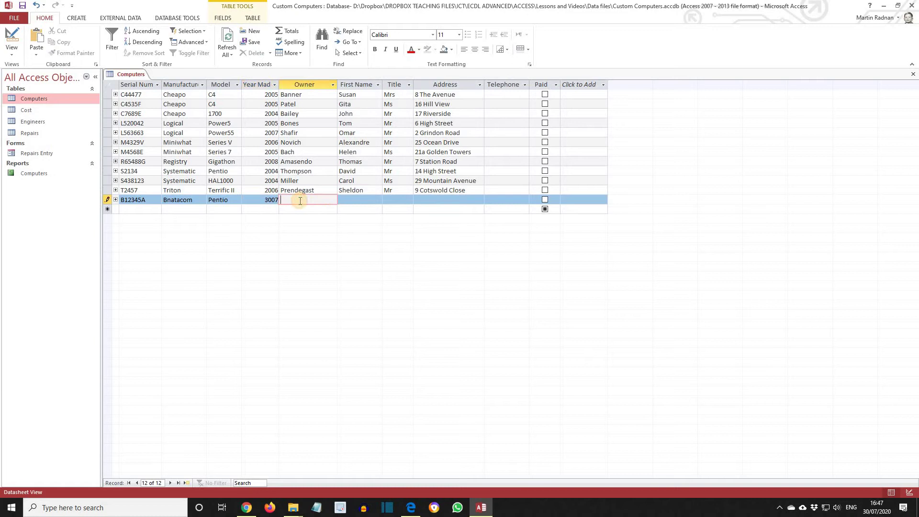
type("Smallfoot")
left_click(352, 200)
type("Andrew")
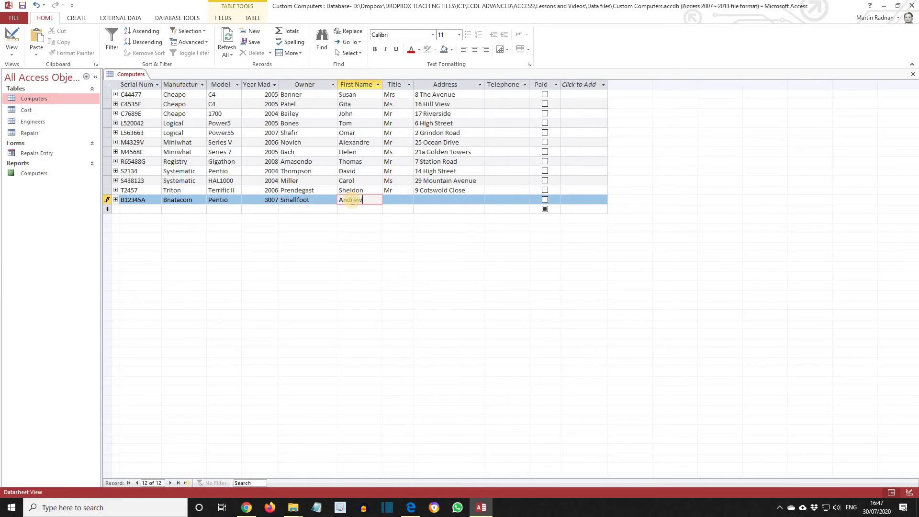
left_click(389, 200)
type("Mr")
left_click(438, 199)
type("234 Cedar Drive")
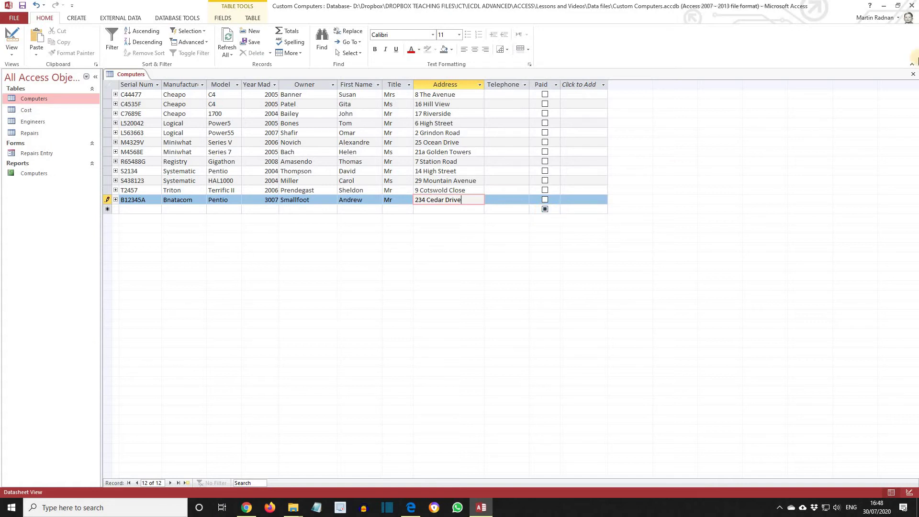
left_click(914, 76)
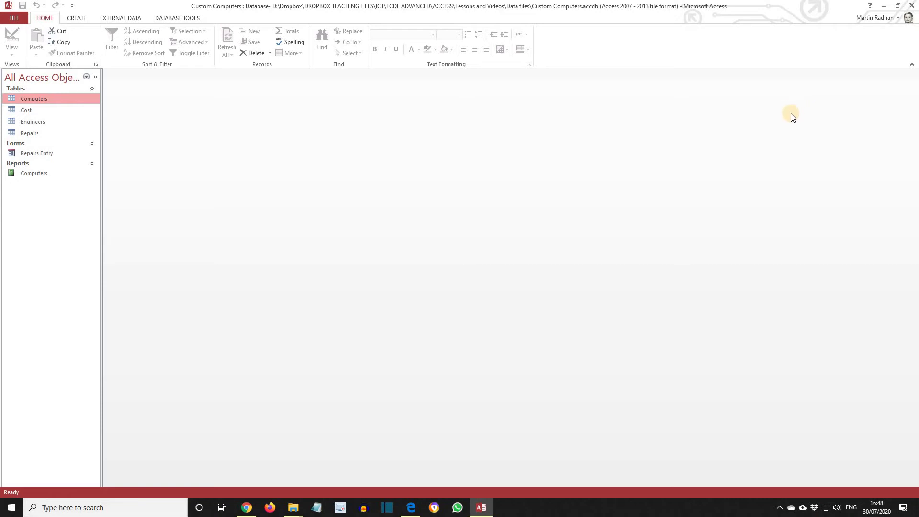
Create a query in Design view with the Computers and Repairs tables, and accept their join on equal Serial Number fields only
left_click(75, 19)
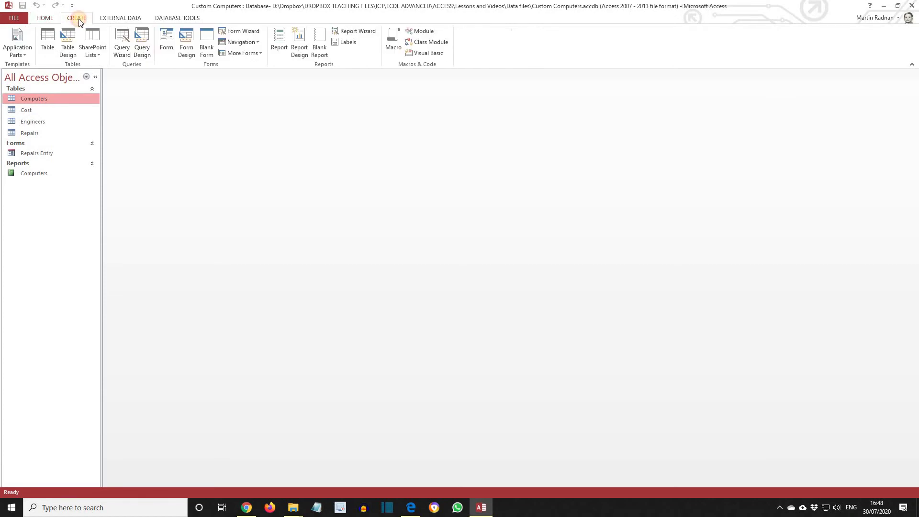
left_click(146, 54)
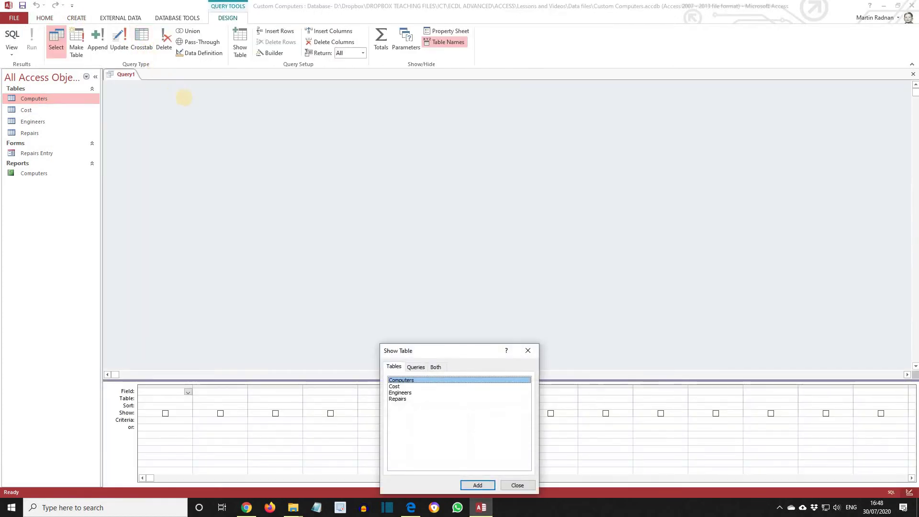
double_click(399, 381)
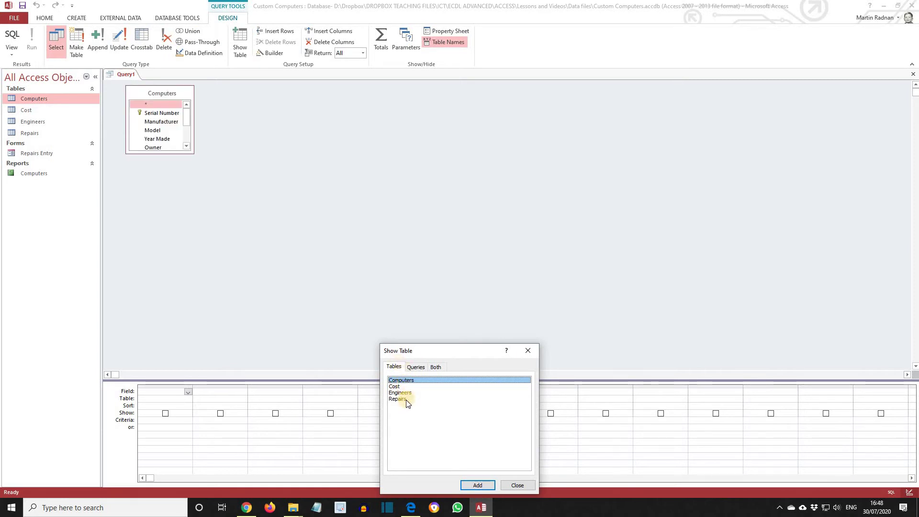
left_click(406, 399)
double_click(406, 400)
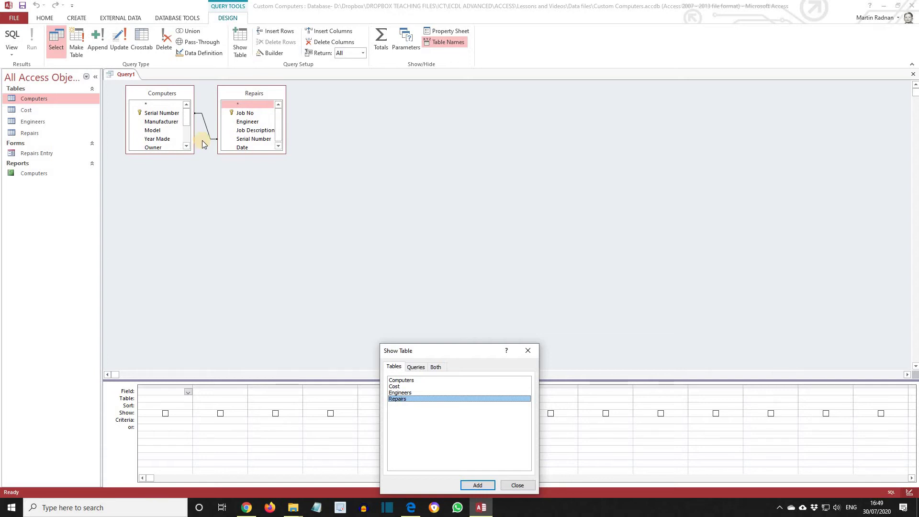
left_click(528, 351)
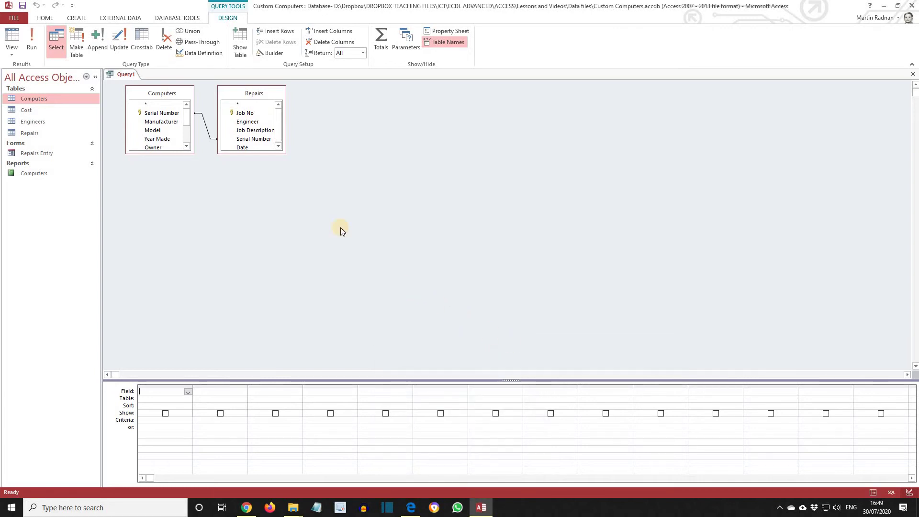
double_click(206, 129)
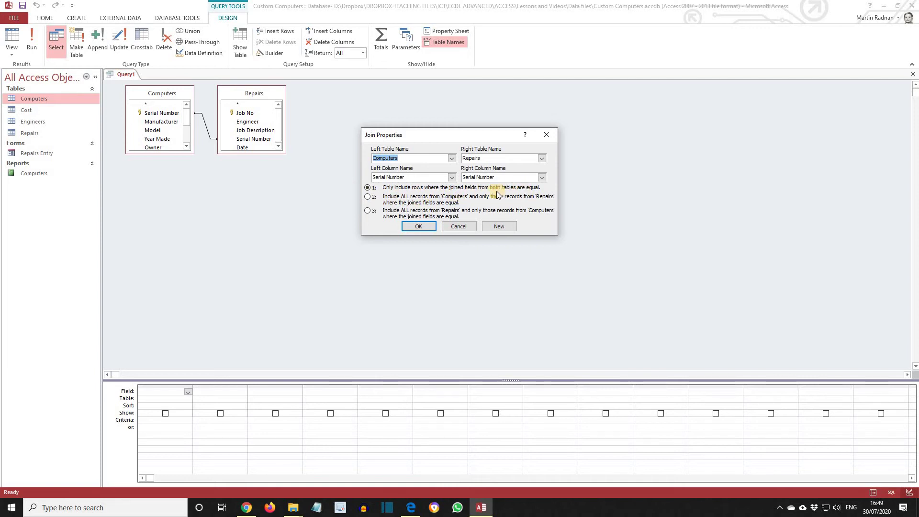
left_click(418, 225)
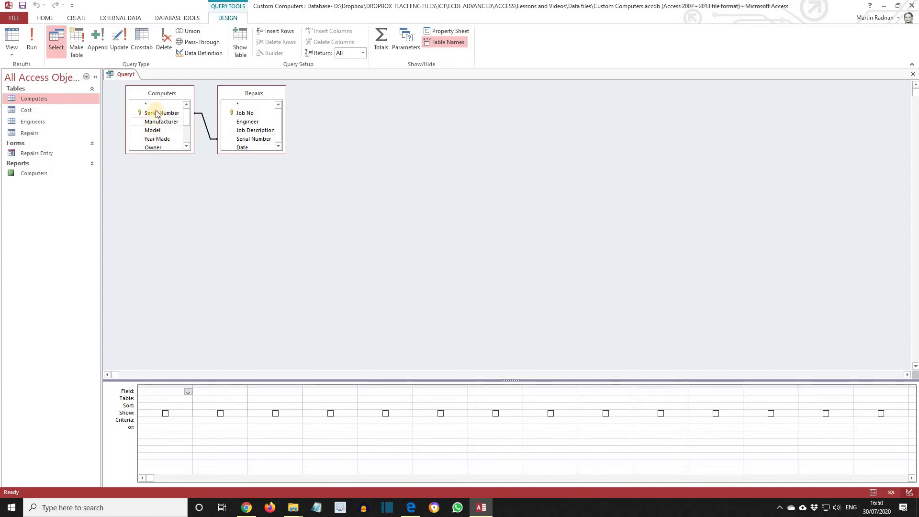
Add Serial Number and Model from Computers and Job No, Engineer and Date from Repairs to the query, and run it
left_click_drag(156, 114, 154, 391)
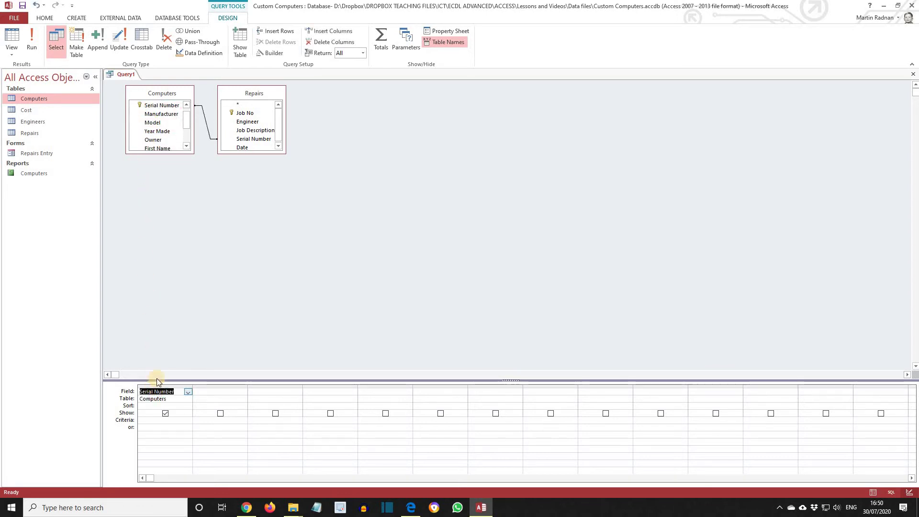
left_click_drag(154, 126, 216, 388)
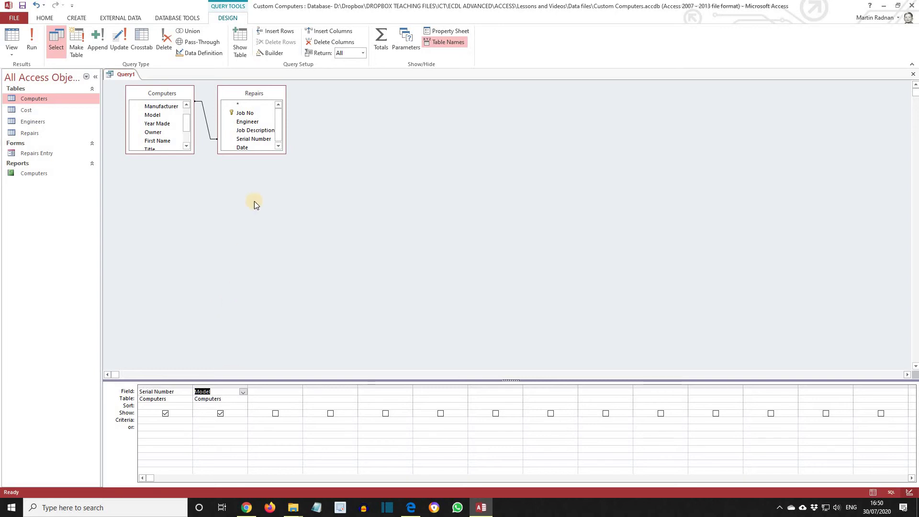
left_click_drag(244, 113, 277, 386)
left_click_drag(243, 122, 337, 386)
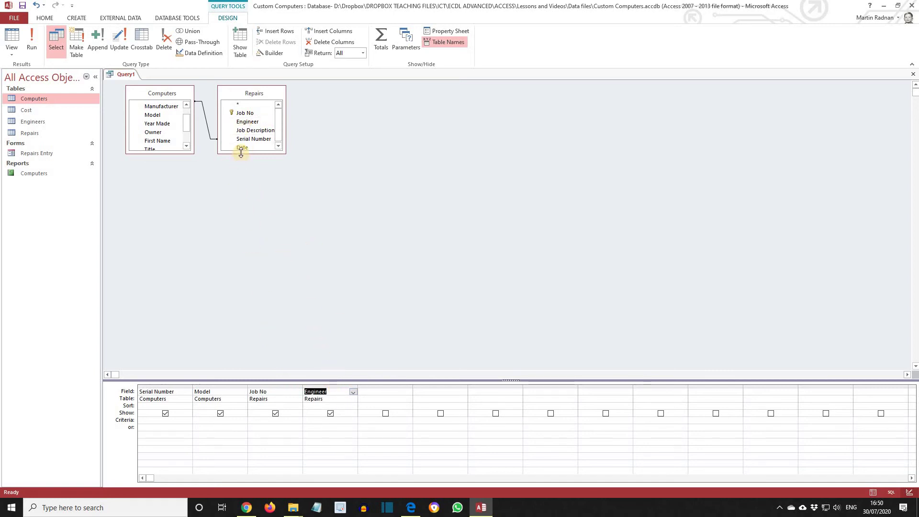
left_click_drag(240, 148, 374, 392)
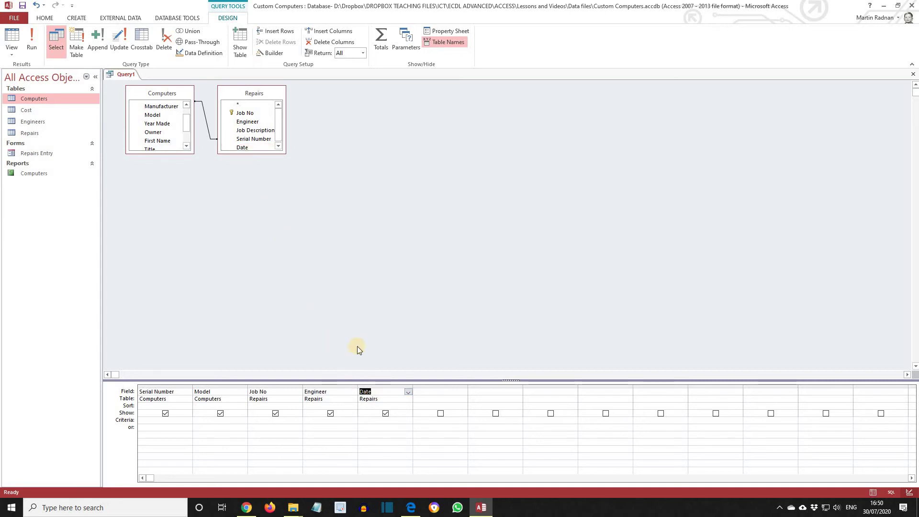
left_click(31, 48)
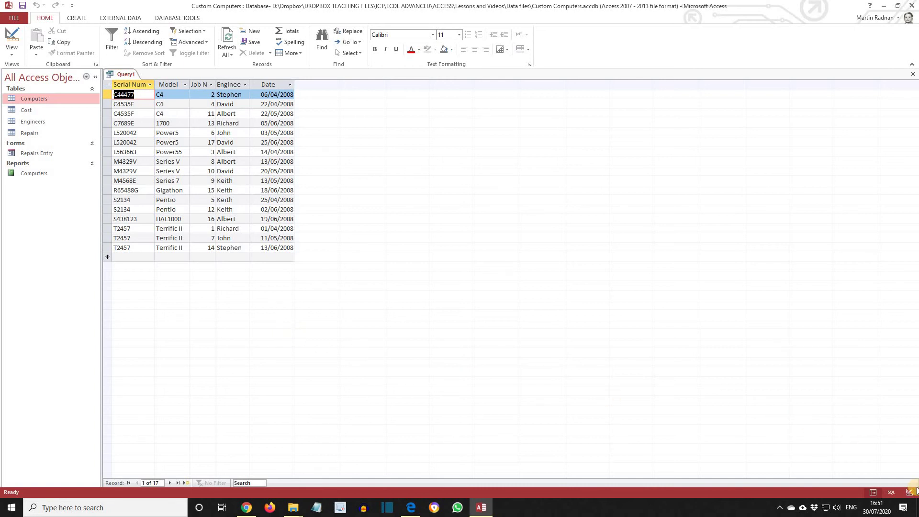
Change the query's join to include all records from Computers and only matching records from Repairs, and rerun the query
left_click(910, 493)
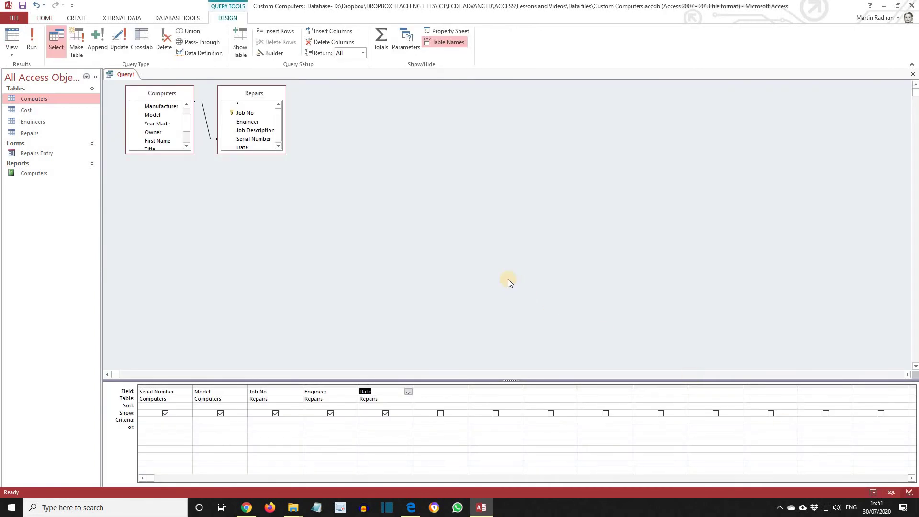
double_click(206, 126)
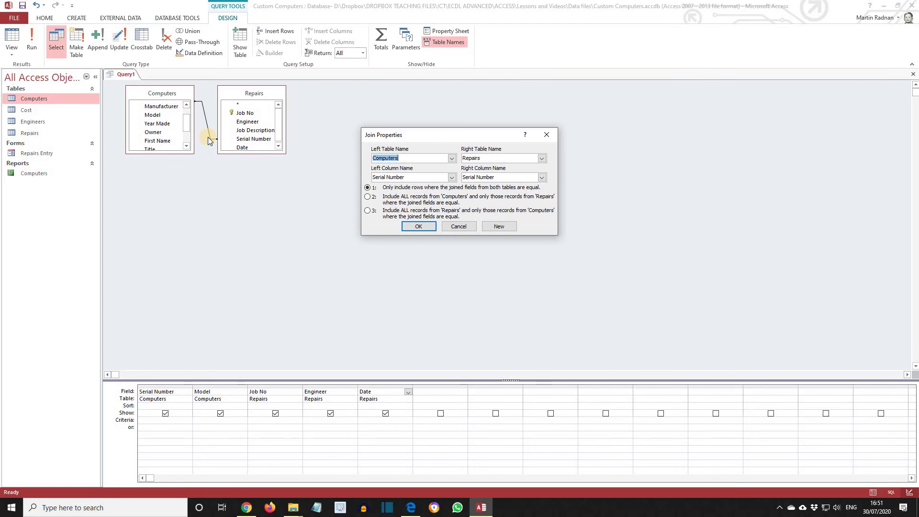
left_click(366, 197)
left_click(419, 226)
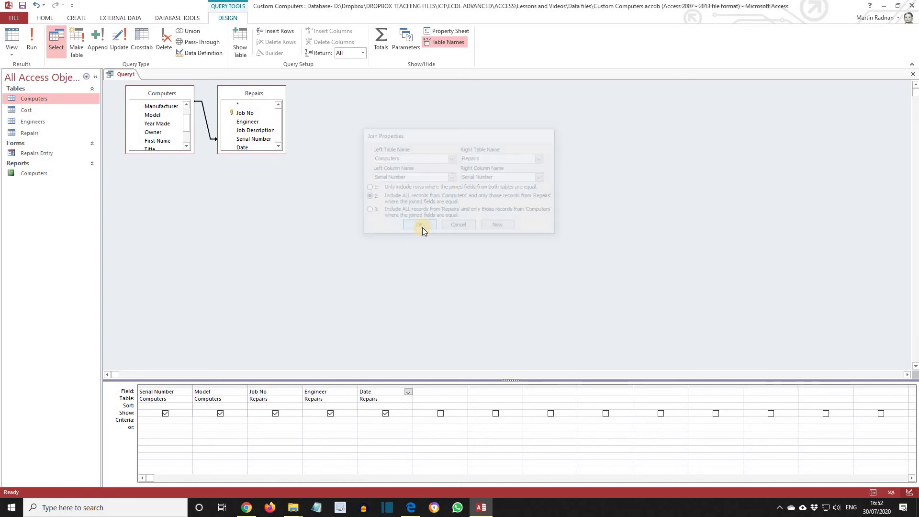
left_click(31, 43)
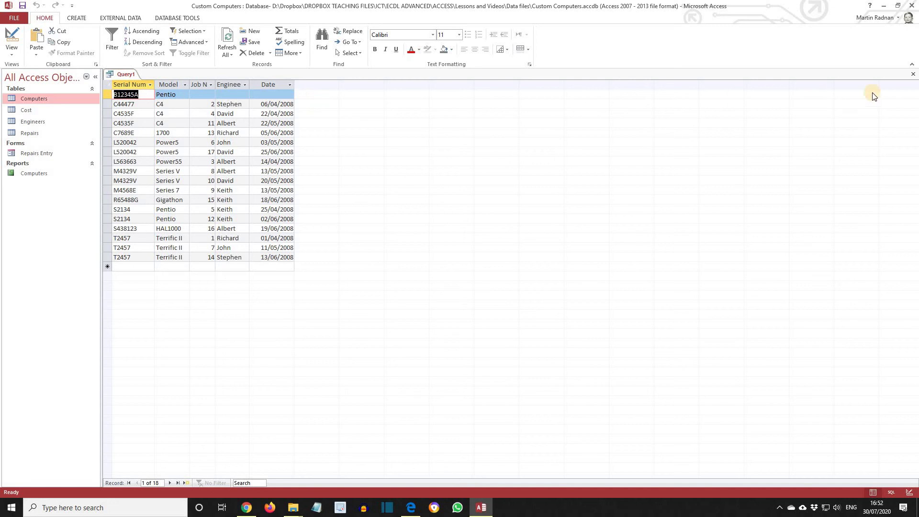
Close the query and save it under the name Outer Join
left_click(914, 74)
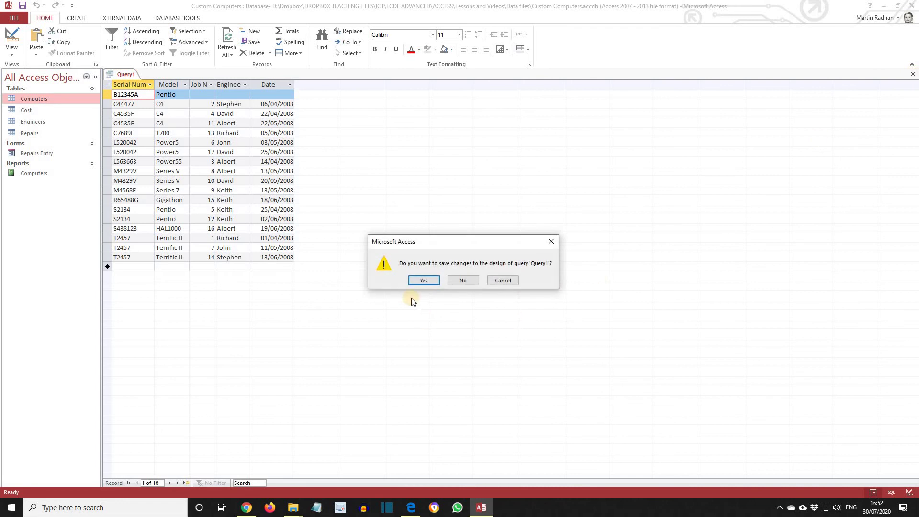
left_click(423, 281)
left_click_drag(428, 175, 369, 173)
type("Ou")
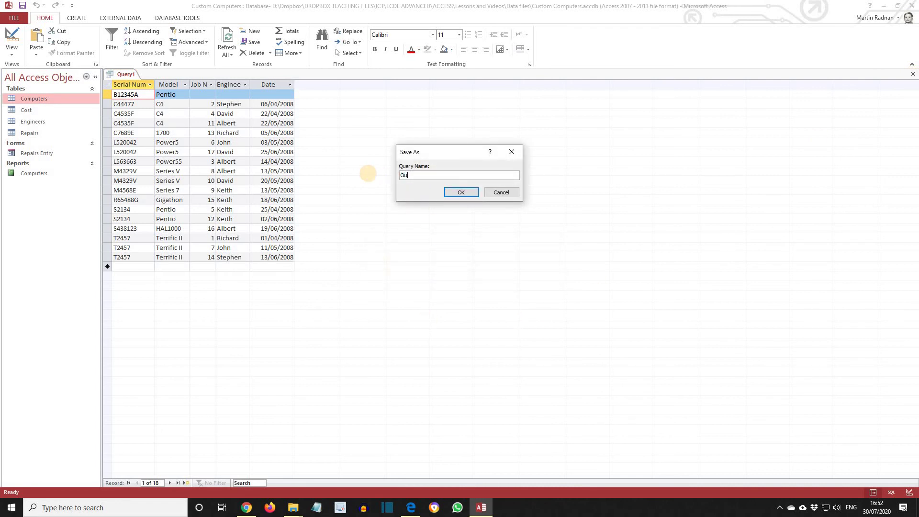
type("ter Join")
left_click(462, 192)
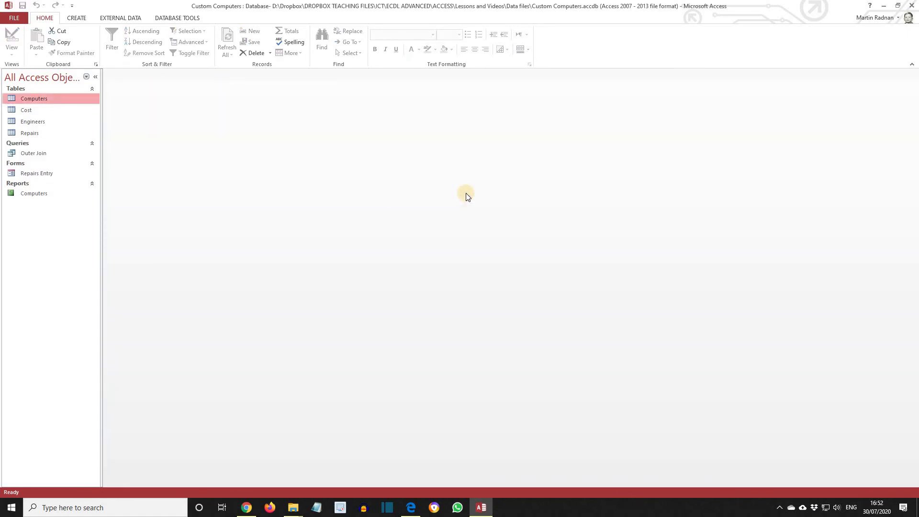
Open the Outer Join query's design, set the Job No criteria to Is Null, and run the query
double_click(38, 152)
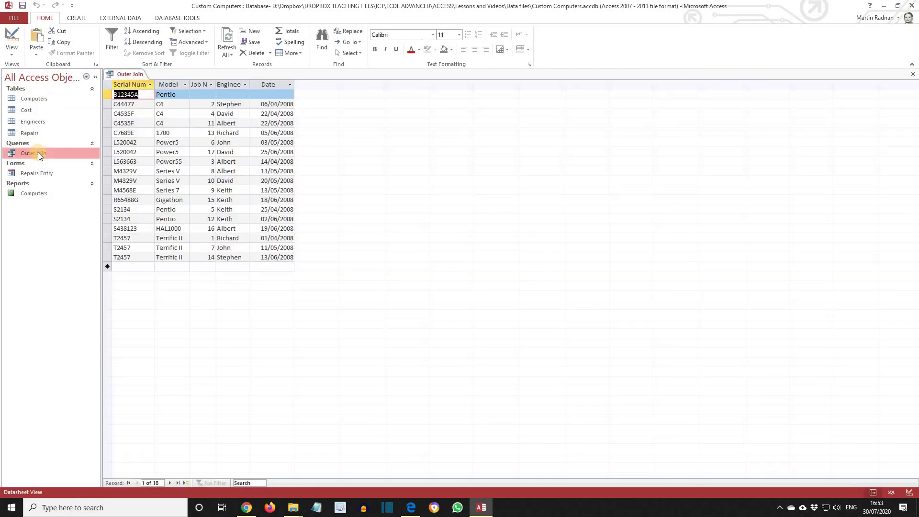
left_click(909, 492)
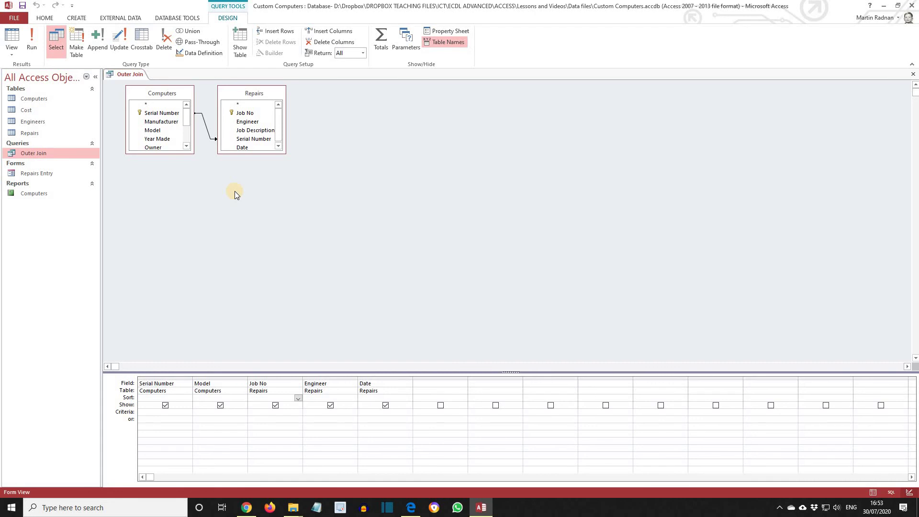
left_click(269, 412)
type("I")
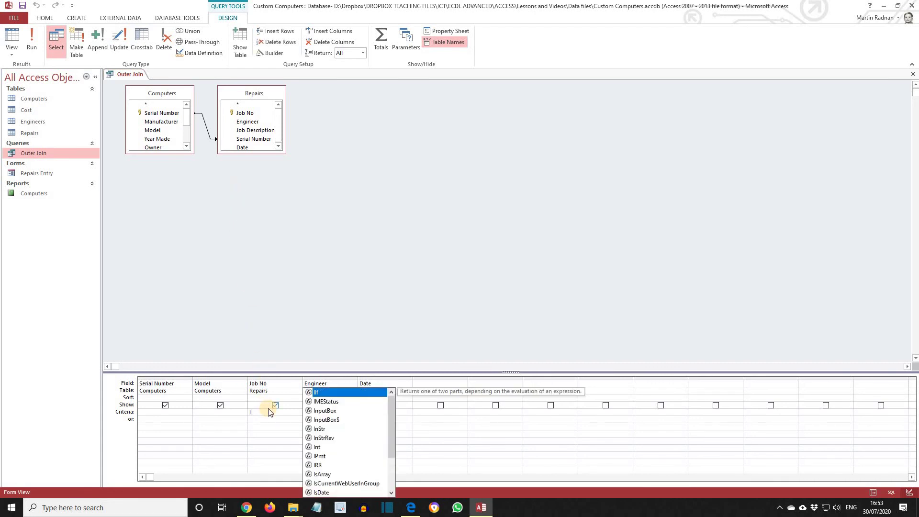
type("s N")
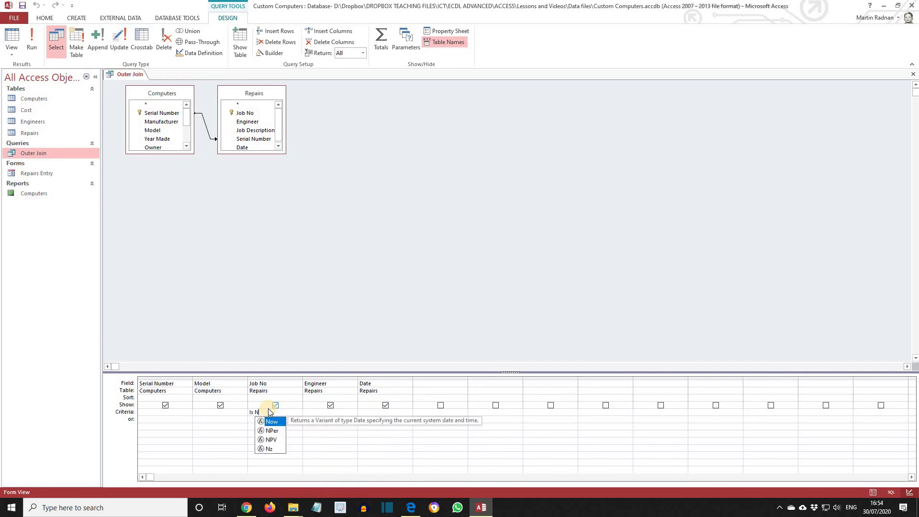
type("ull")
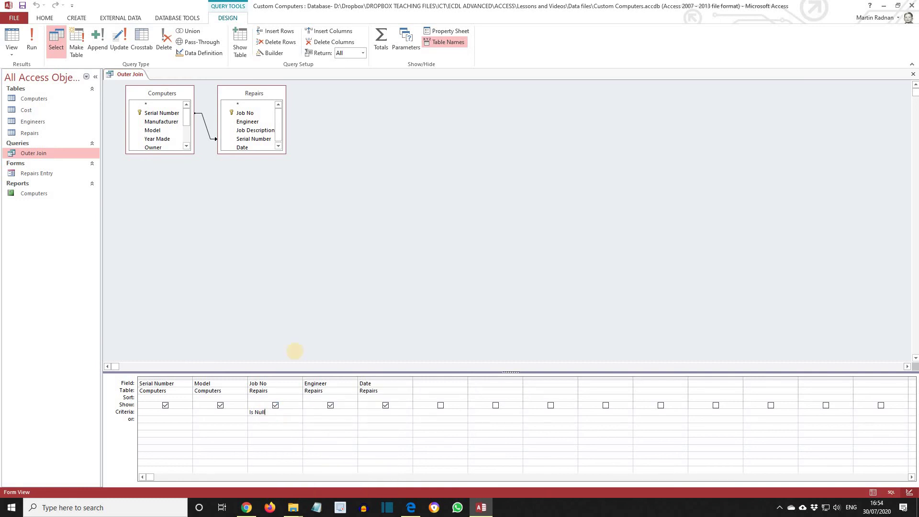
left_click(32, 49)
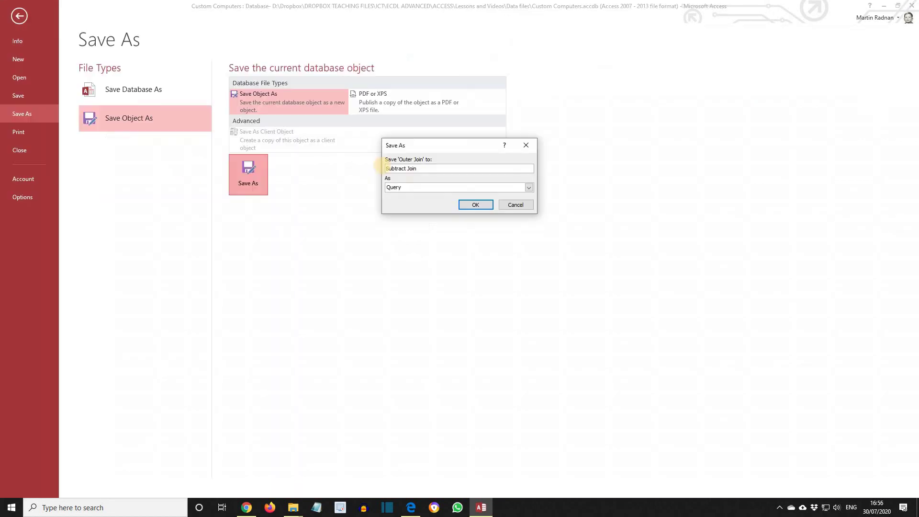
Save the modified query as a new query named Subtract Join and close it
left_click(462, 205)
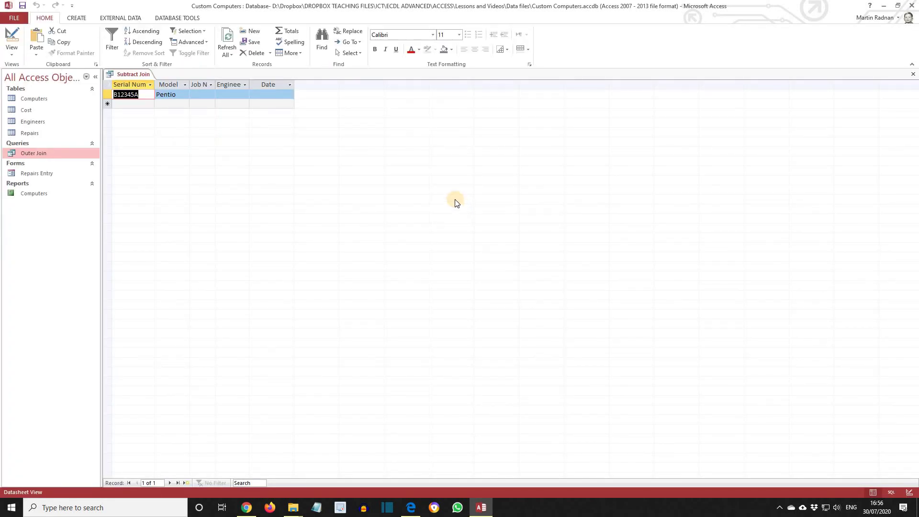
left_click(913, 76)
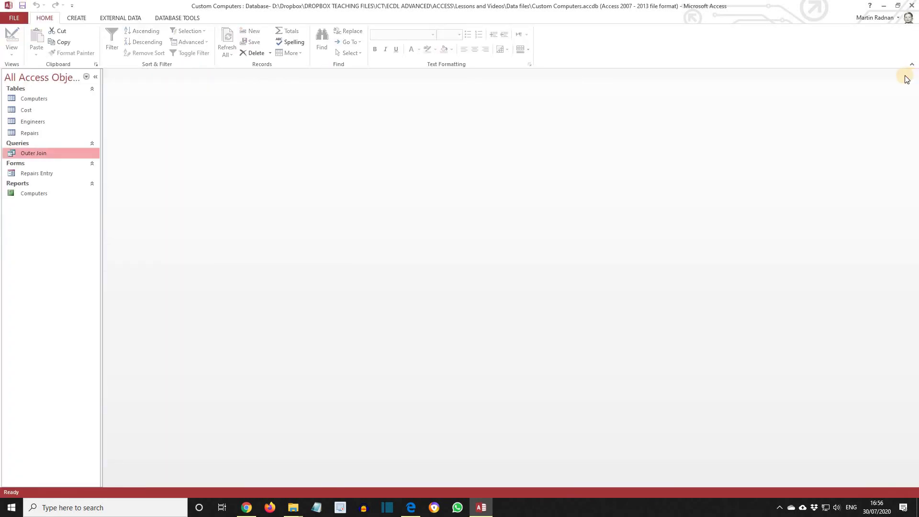